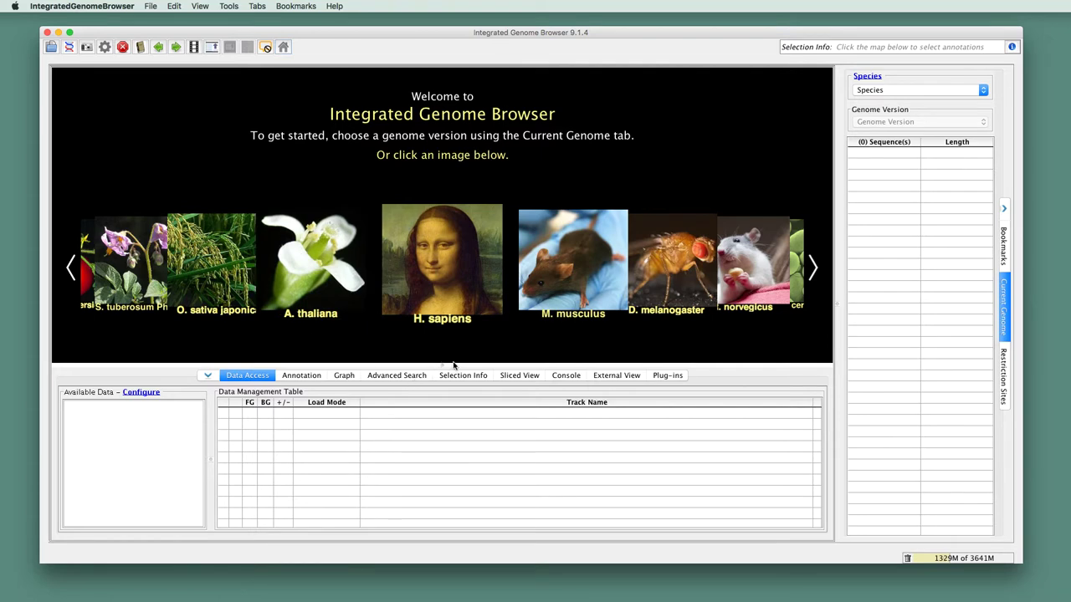
- Load the H. sapiens genome and run an Advanced Search of annotations for MEOX1
click(450, 278)
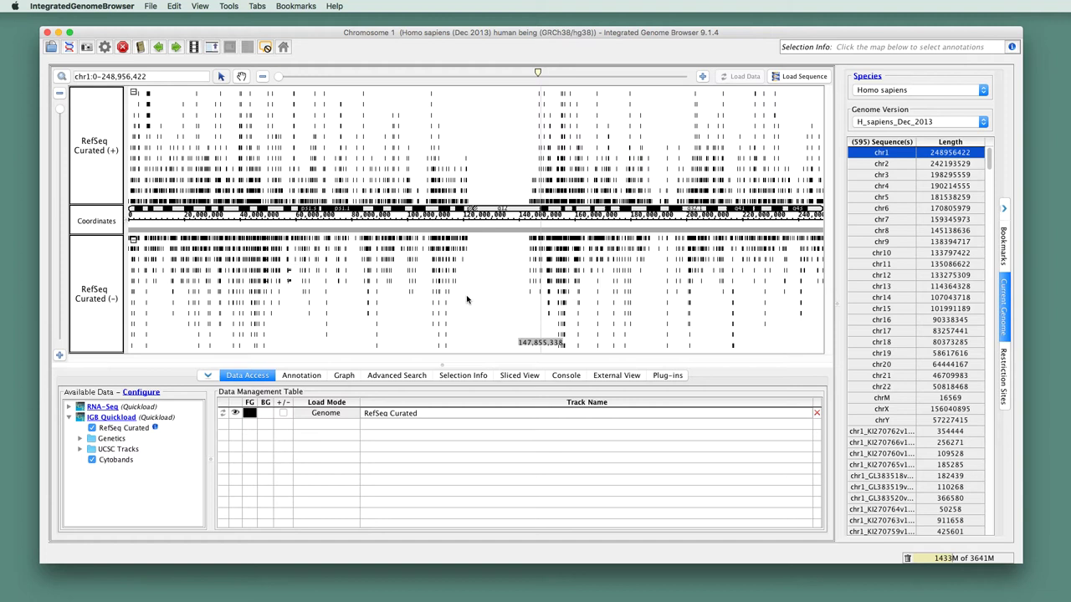
click(412, 378)
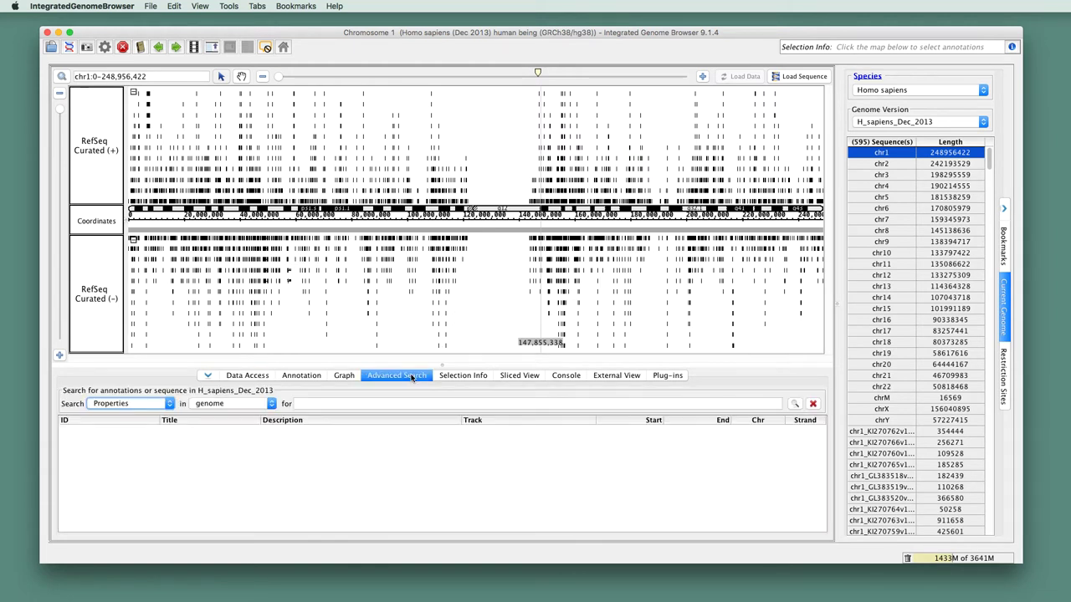
click(399, 404)
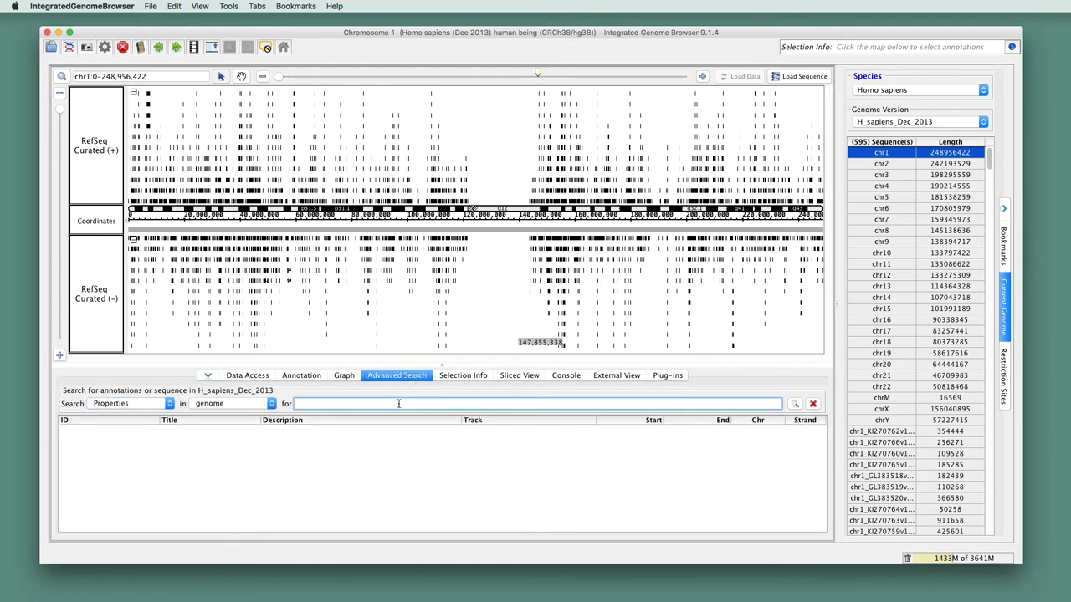
text(MEOX)
text(1)
click(794, 404)
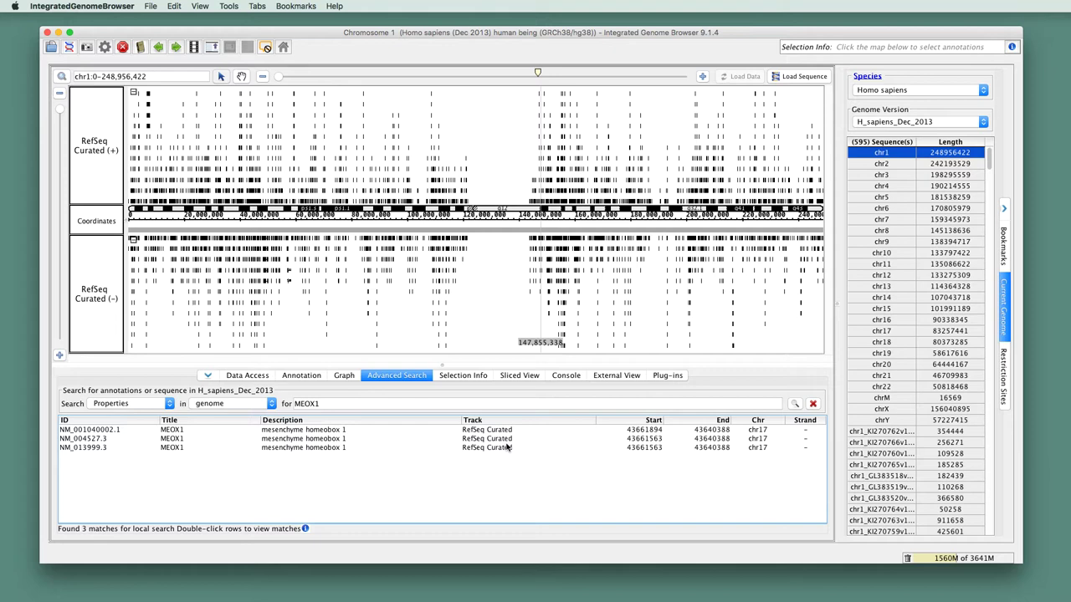
- Jump to the NM_013999.3 MEOX1 region and stretch the gene tracks taller
double_click(502, 448)
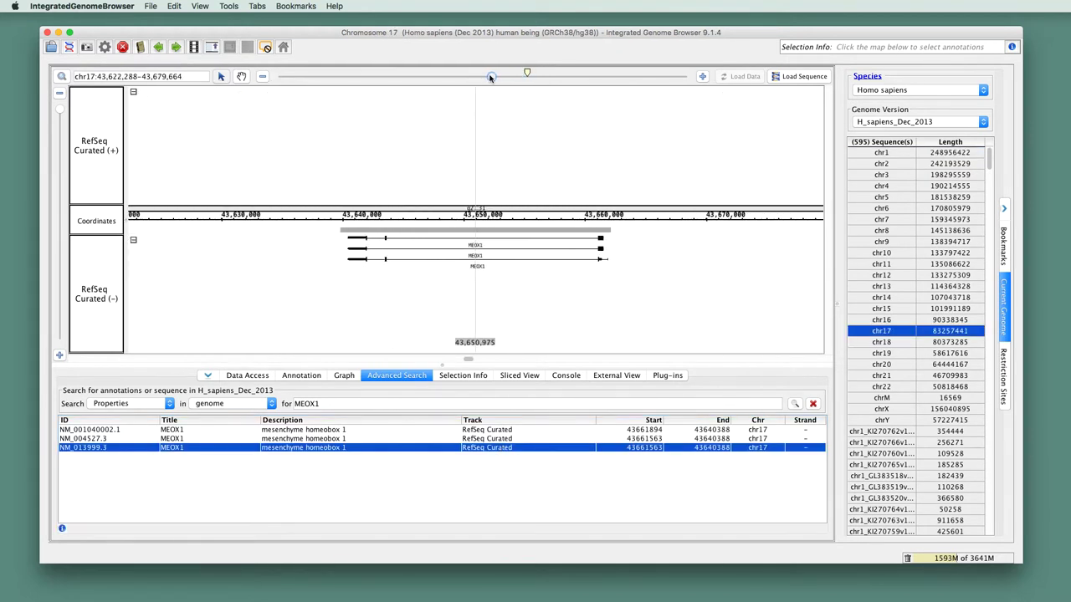
click(60, 356)
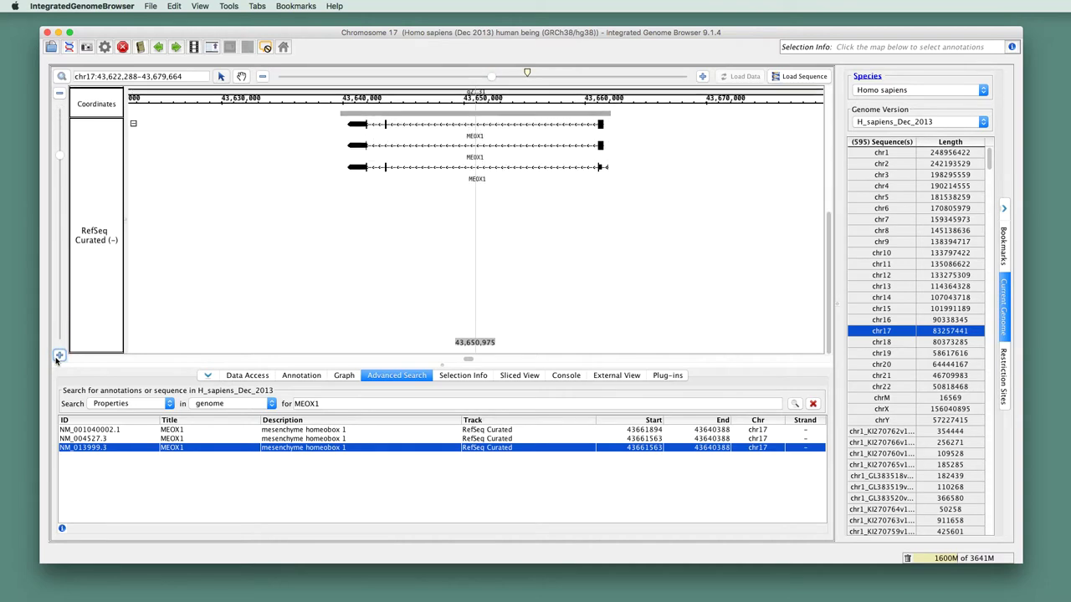
drag(827, 334, 841, 284)
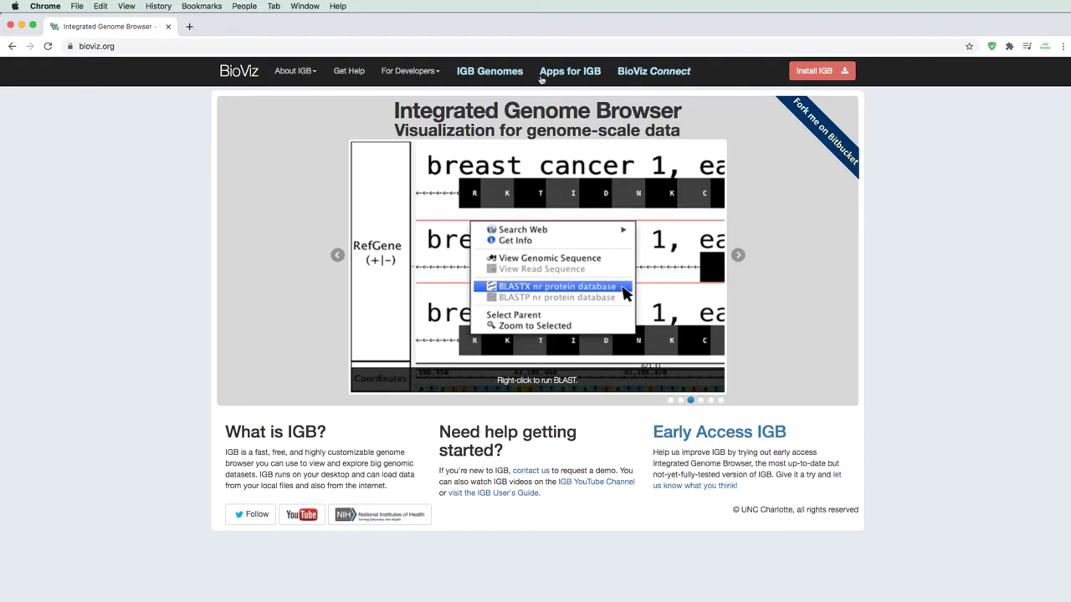
- Install ProtAnnot into IGB from its page in the IGB App Store
click(575, 74)
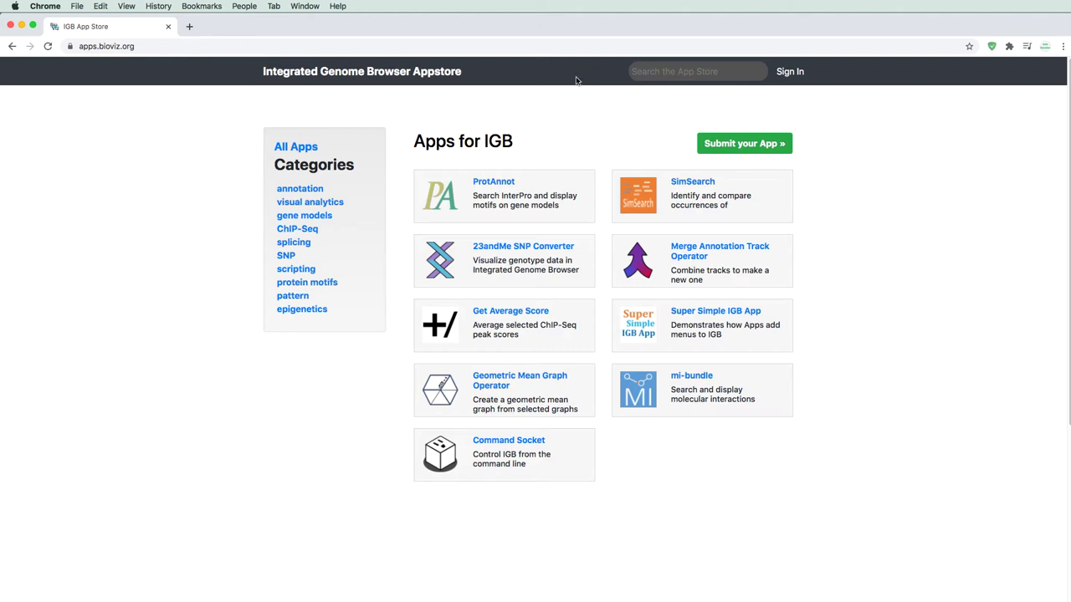
click(549, 184)
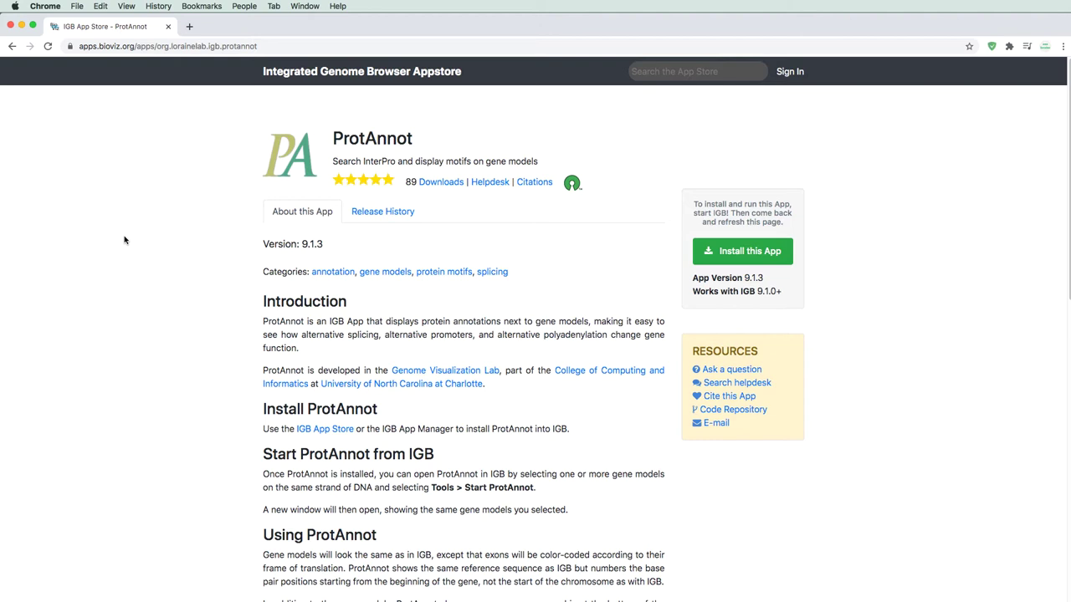
click(763, 261)
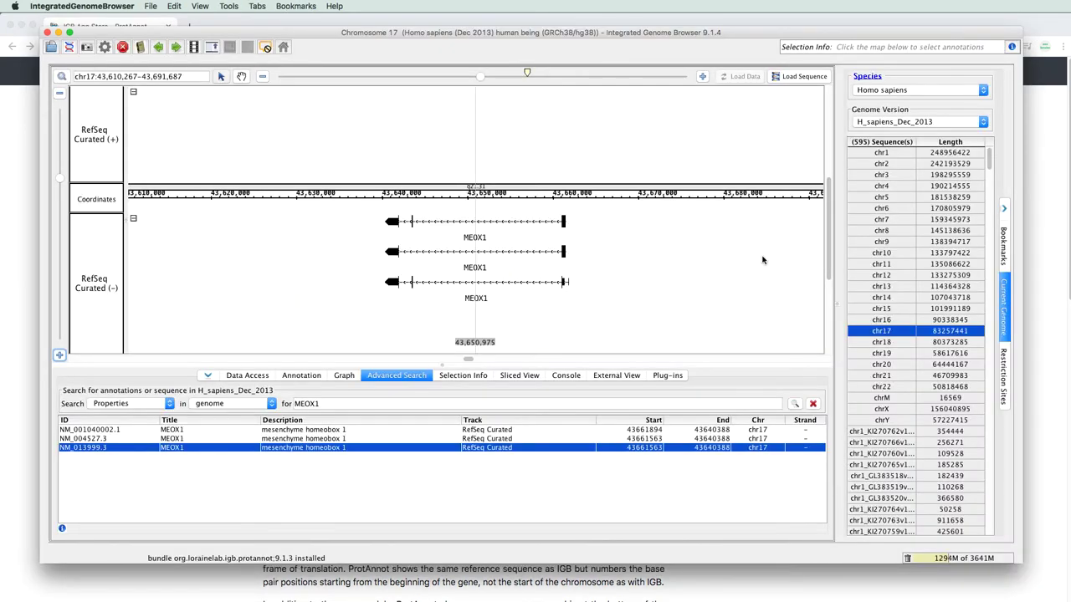
- Select the middle and top MEOX1 gene models together and bring up their context menu
click(517, 248)
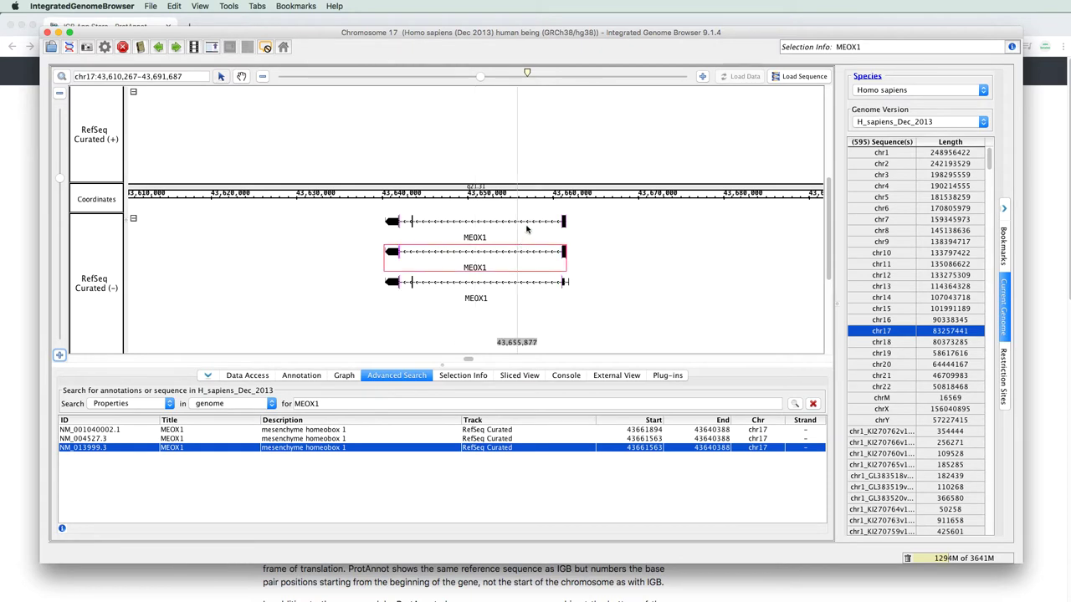
shift+click(527, 227)
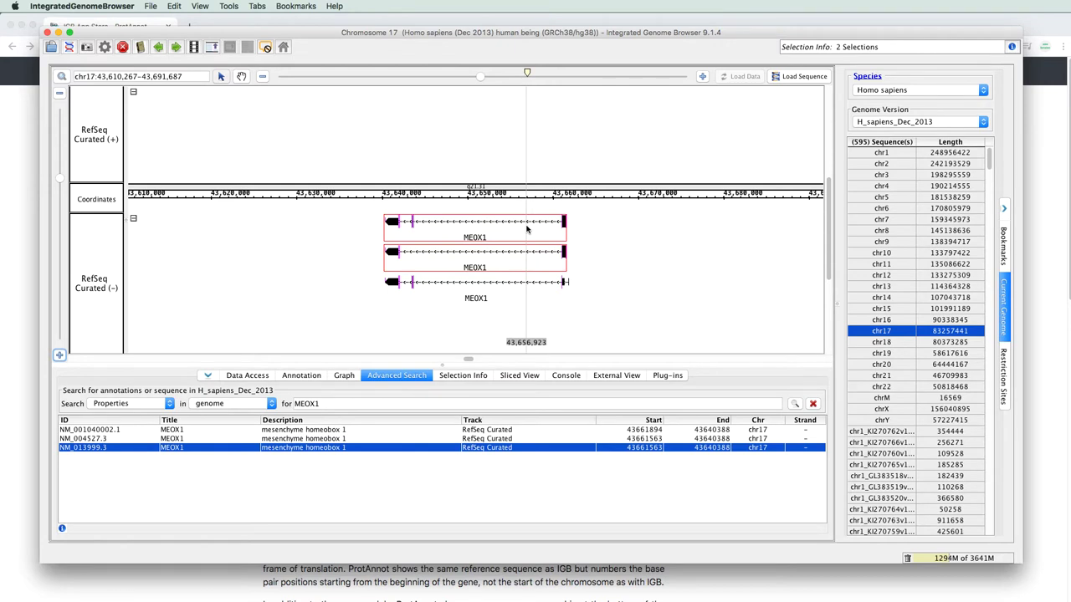
right_click(527, 228)
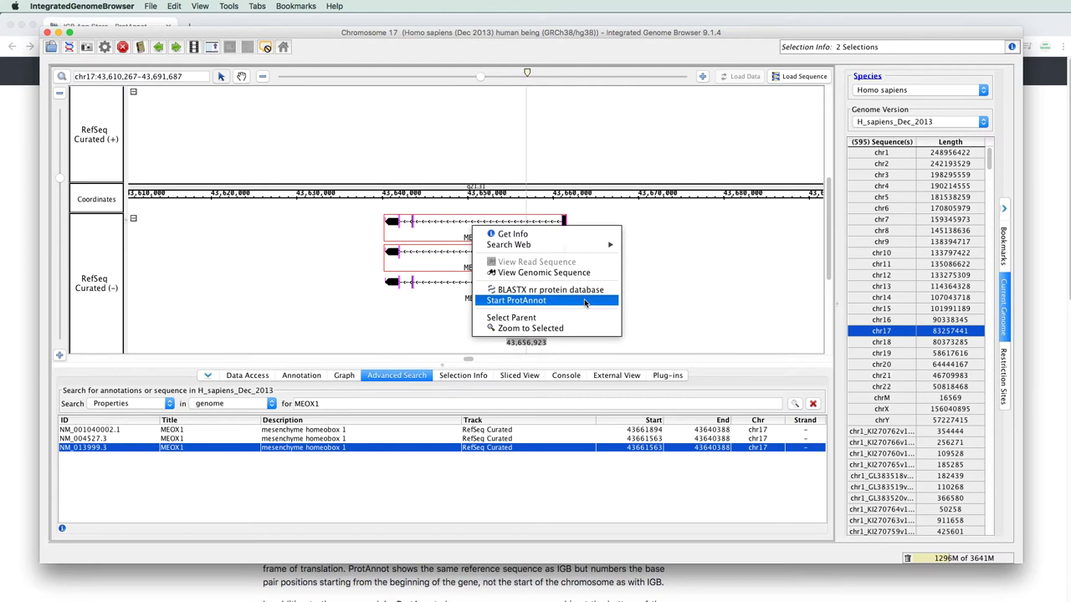
- Open both MEOX1 models in ProtAnnot, run InterProScan with all resources, and move the window aside
click(585, 301)
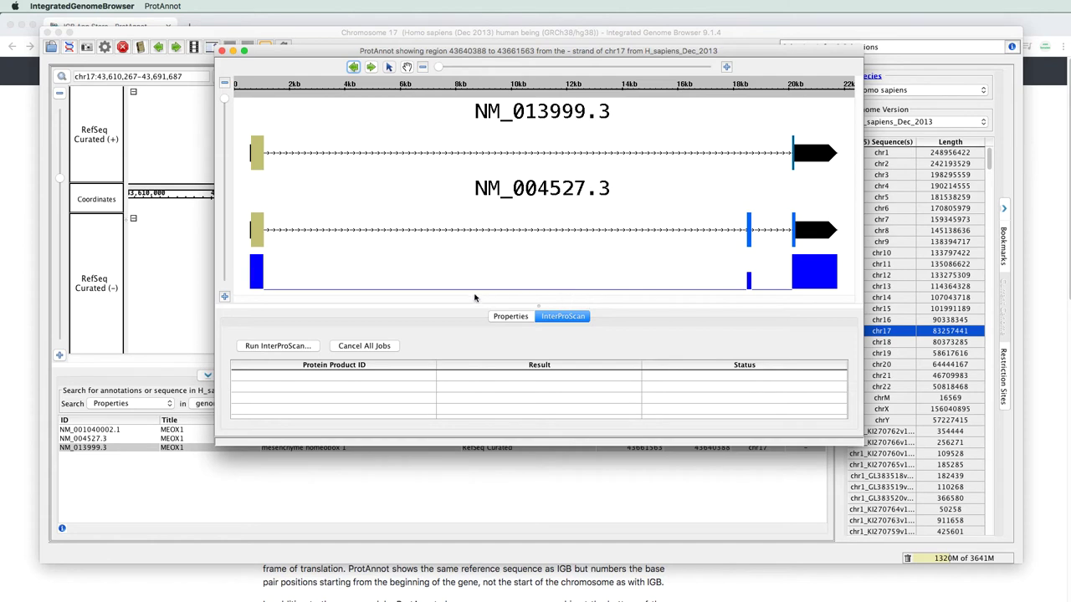
click(308, 348)
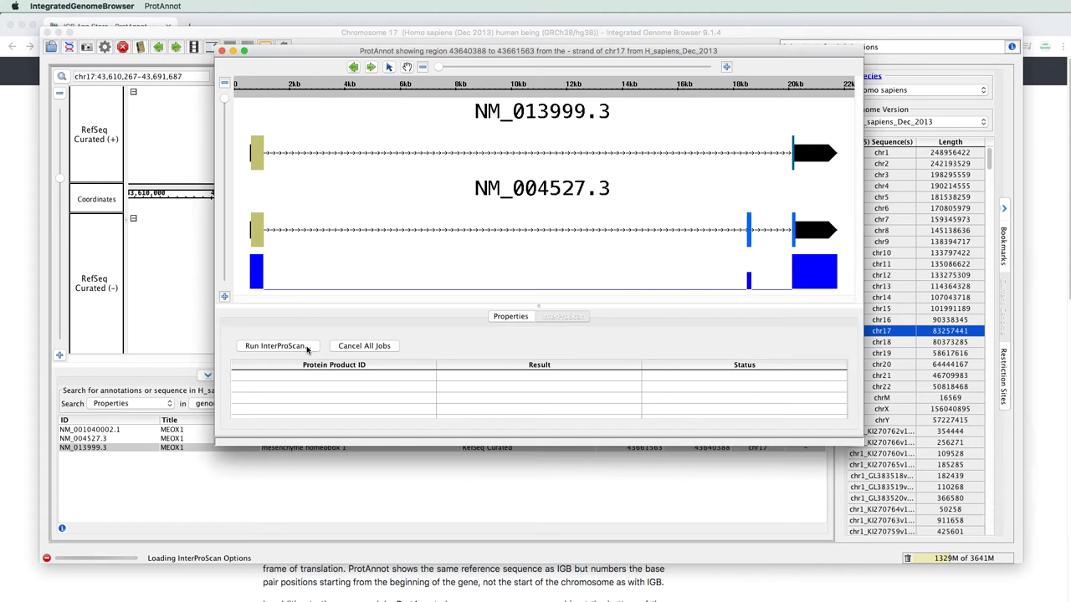
drag(910, 220, 649, 87)
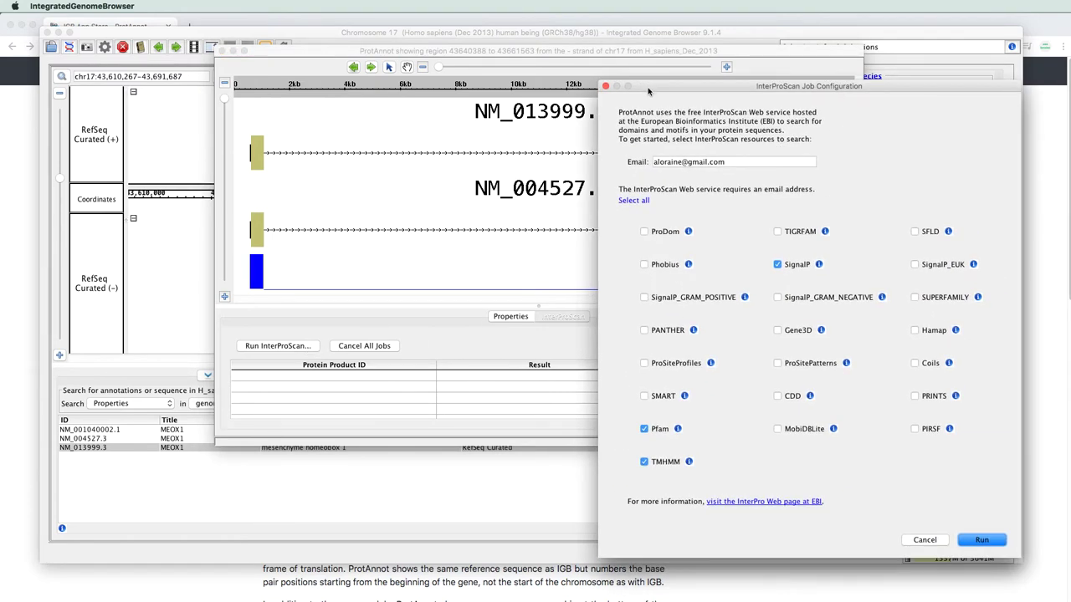
click(638, 201)
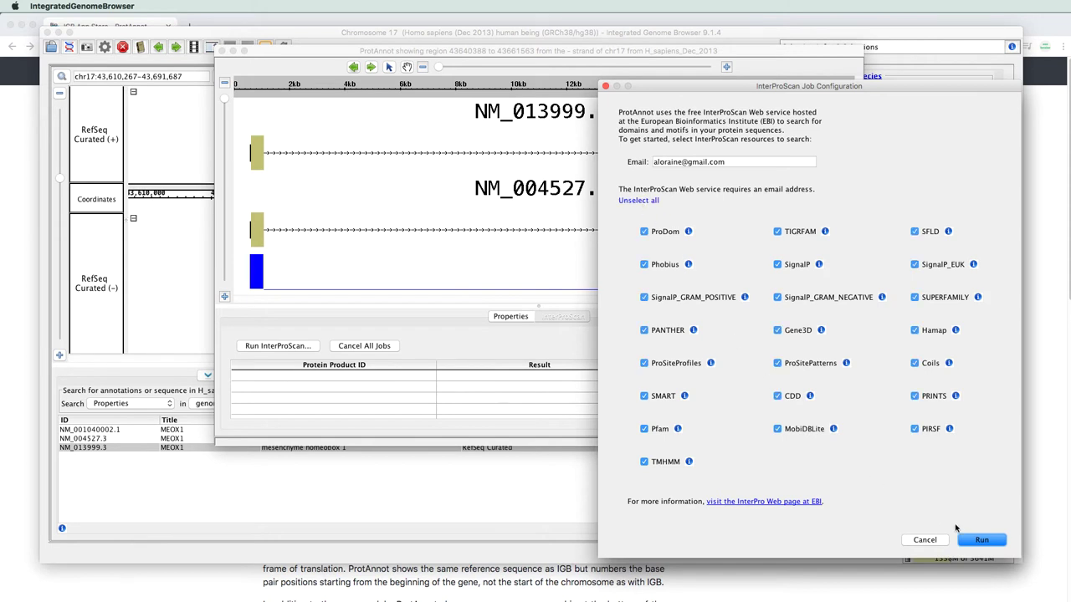
click(982, 541)
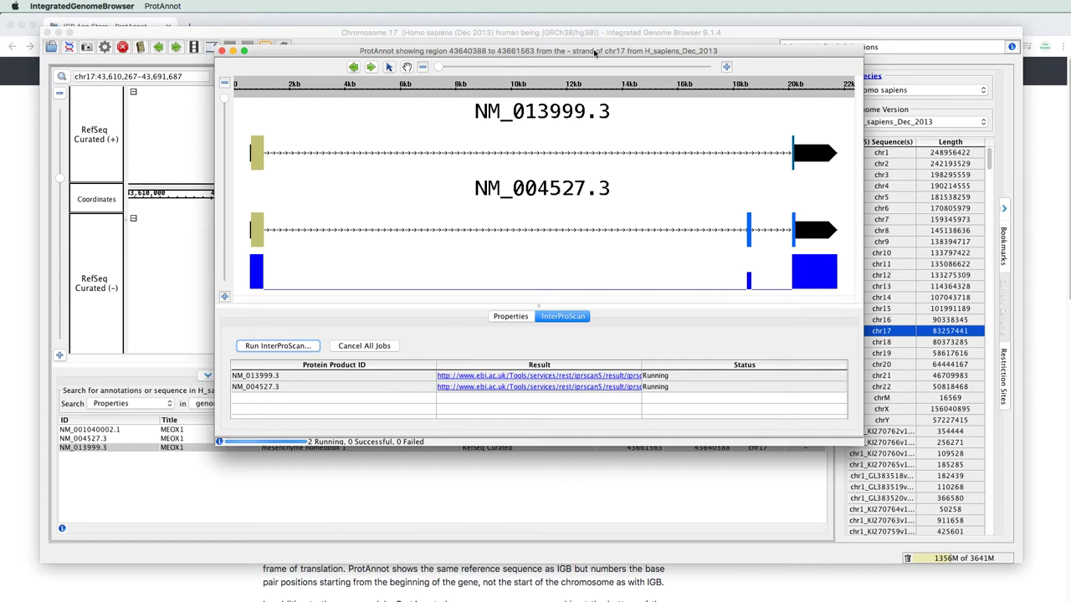
drag(594, 52, 1070, 343)
- Start a new app submission on the IGB App Store, signing in with Google
click(191, 27)
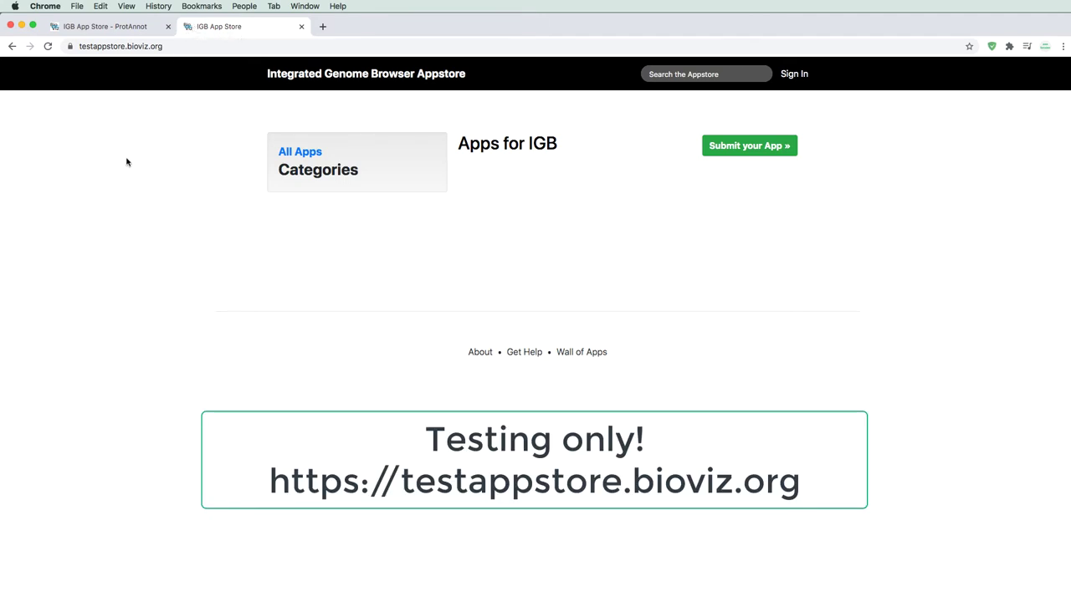
click(745, 147)
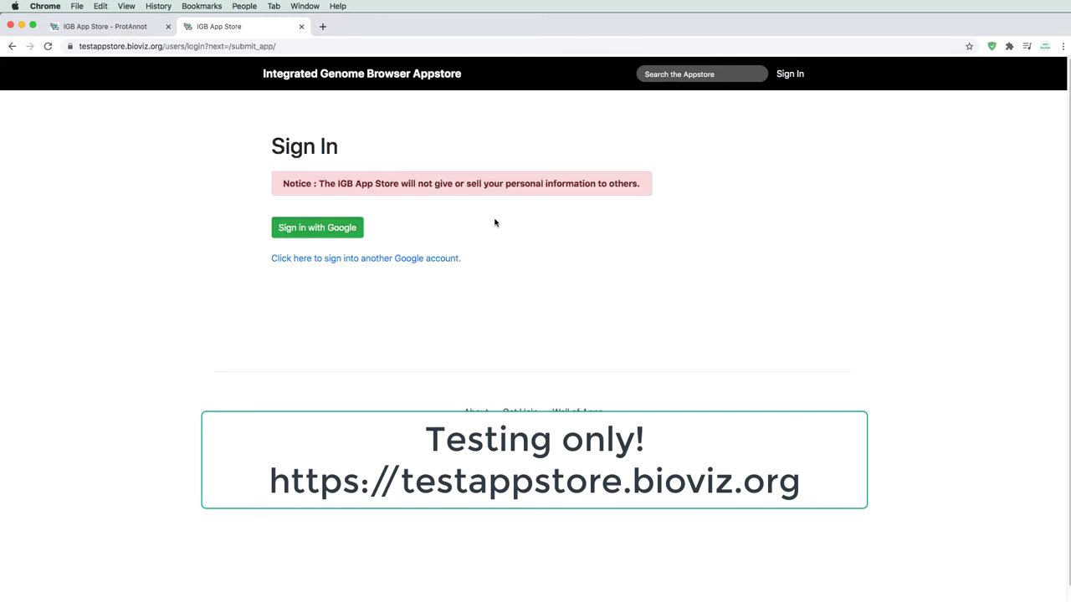
click(356, 229)
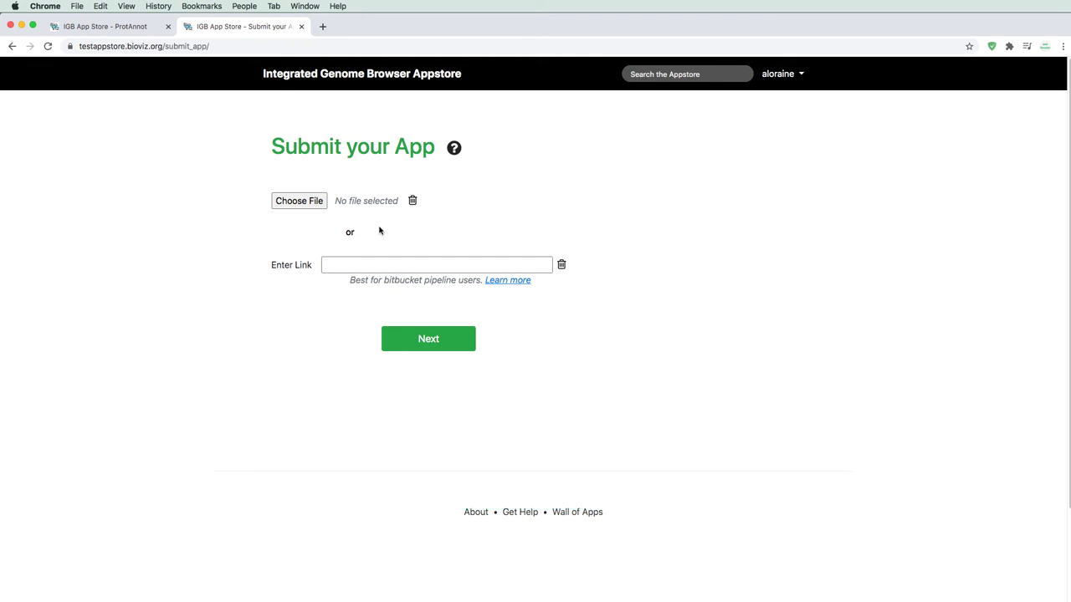
- Enter the super-simple-igb-app bitbucket download link and send it for automated review
click(374, 263)
click(374, 263)
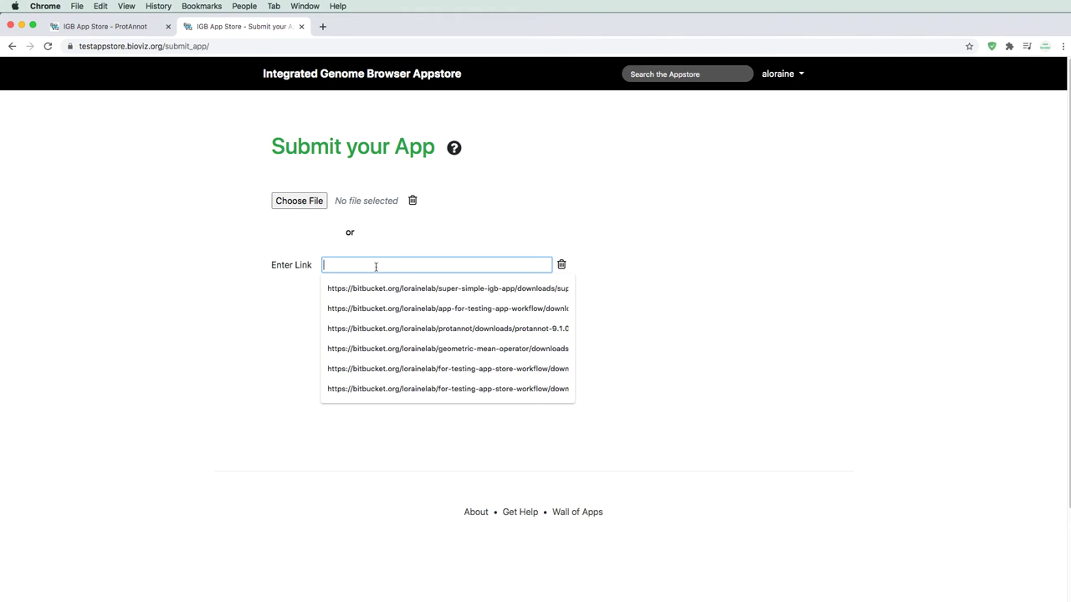
click(386, 288)
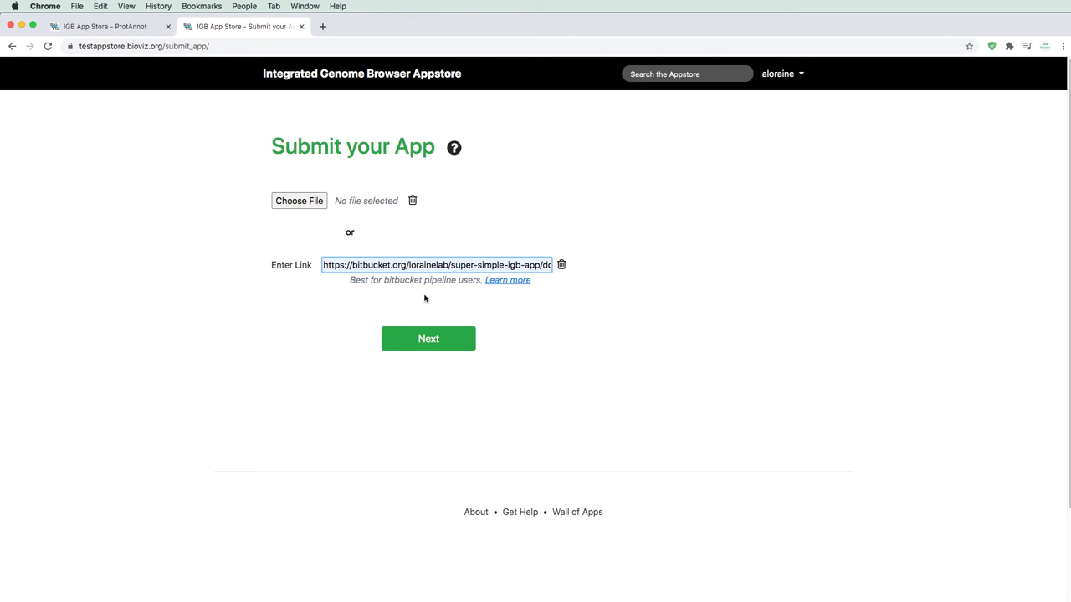
click(430, 339)
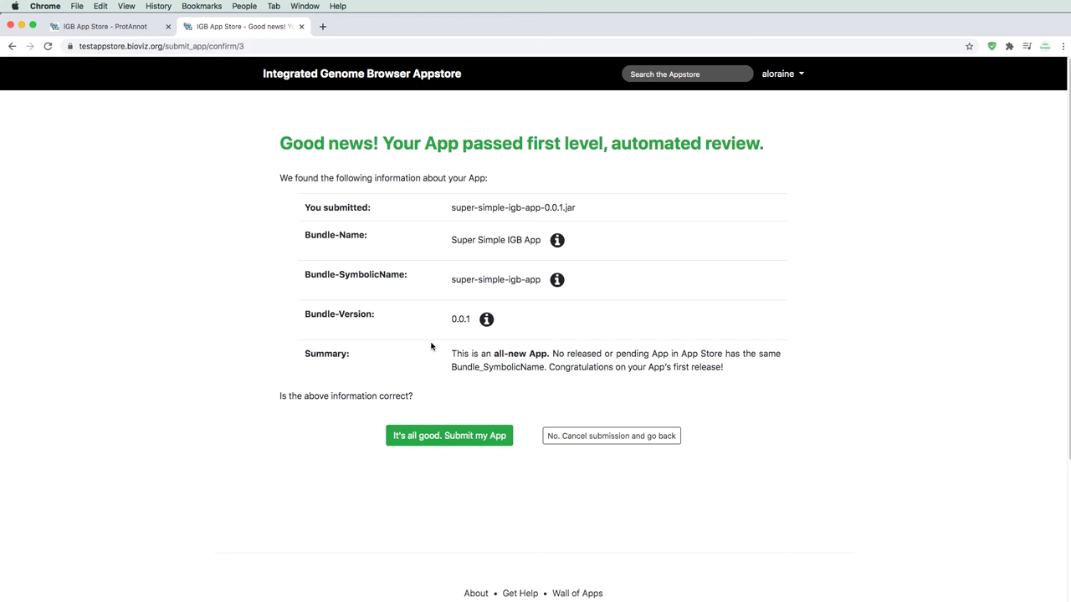
- Submit Super Simple IGB App 0.0.1, accept it under Pending Apps, and open its page for editing
click(453, 436)
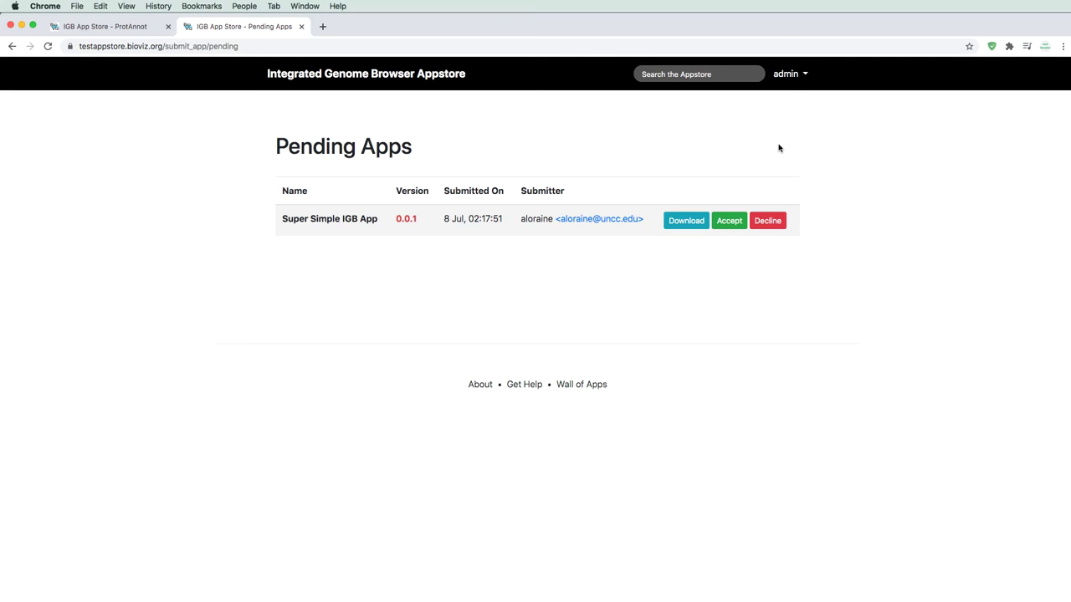
click(728, 223)
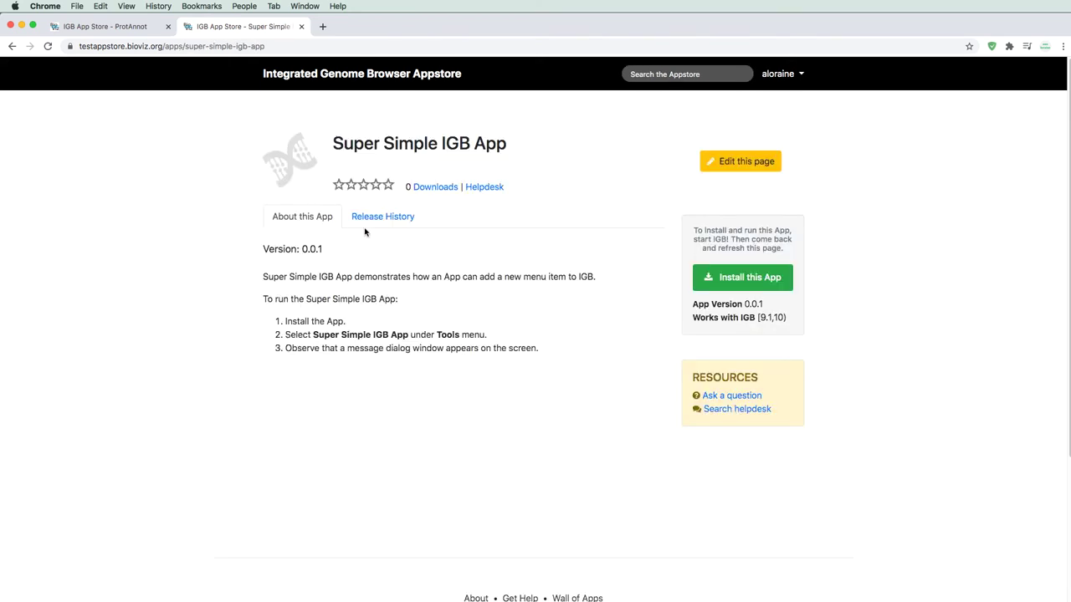
click(728, 163)
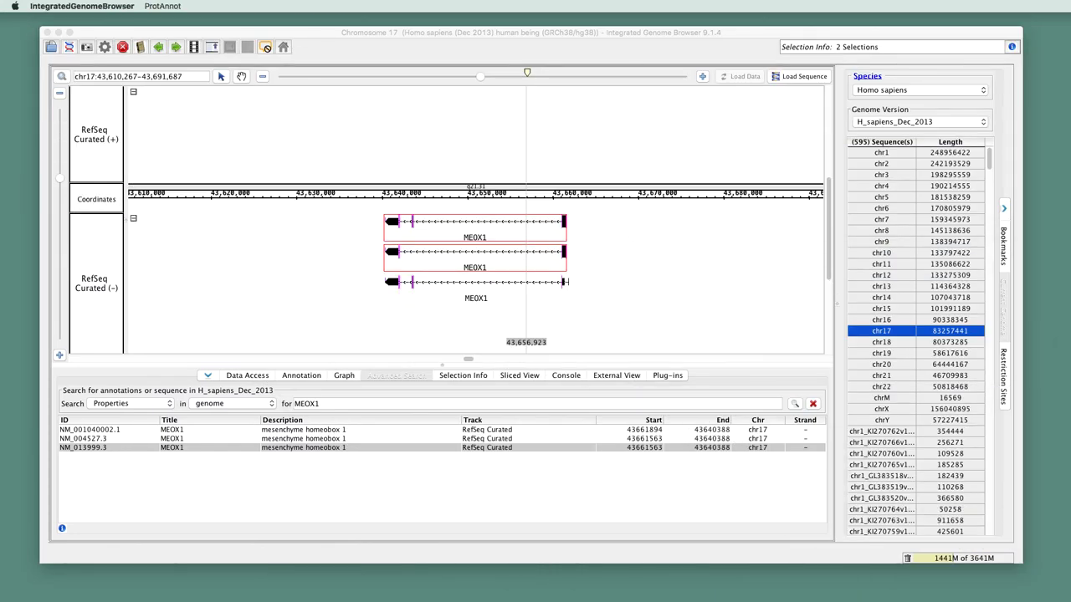
- Move the ProtAnnot window to the top left and enlarge it to show all matches
drag(526, 95, 277, 104)
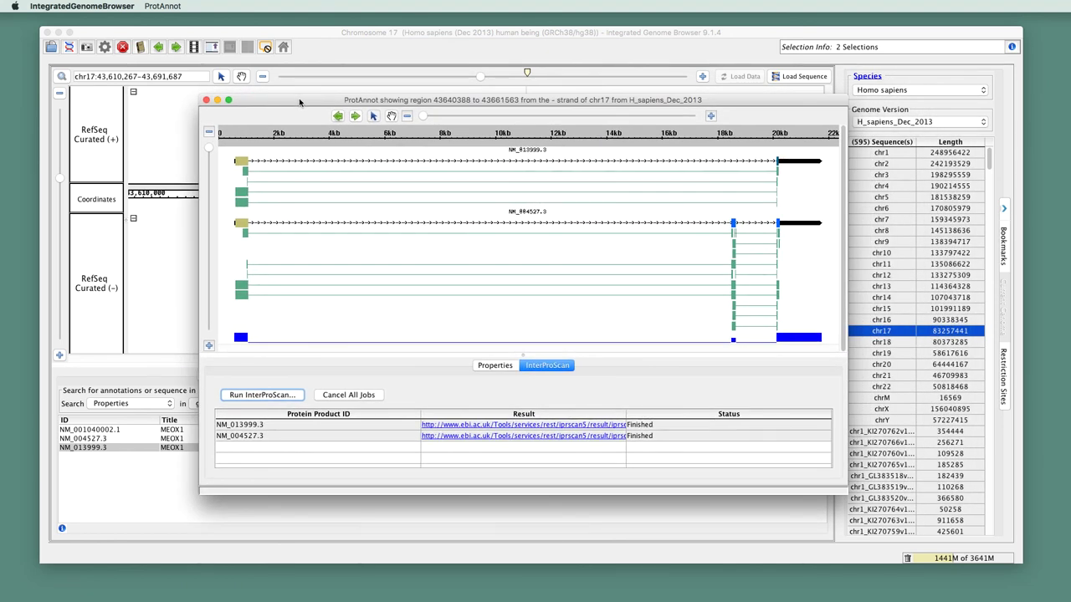
drag(351, 100, 212, 26)
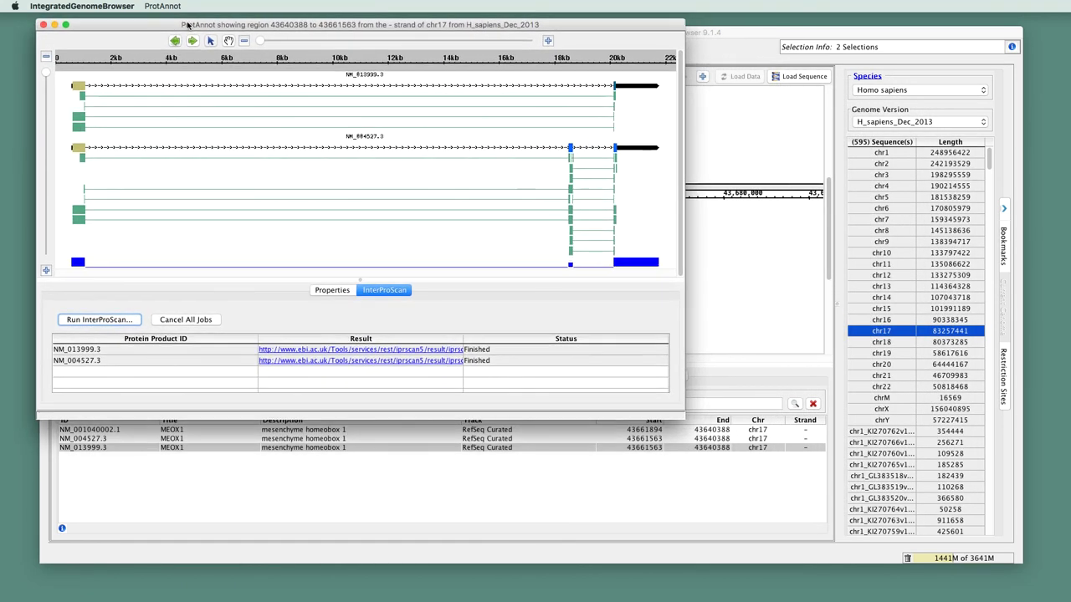
drag(683, 423, 1062, 594)
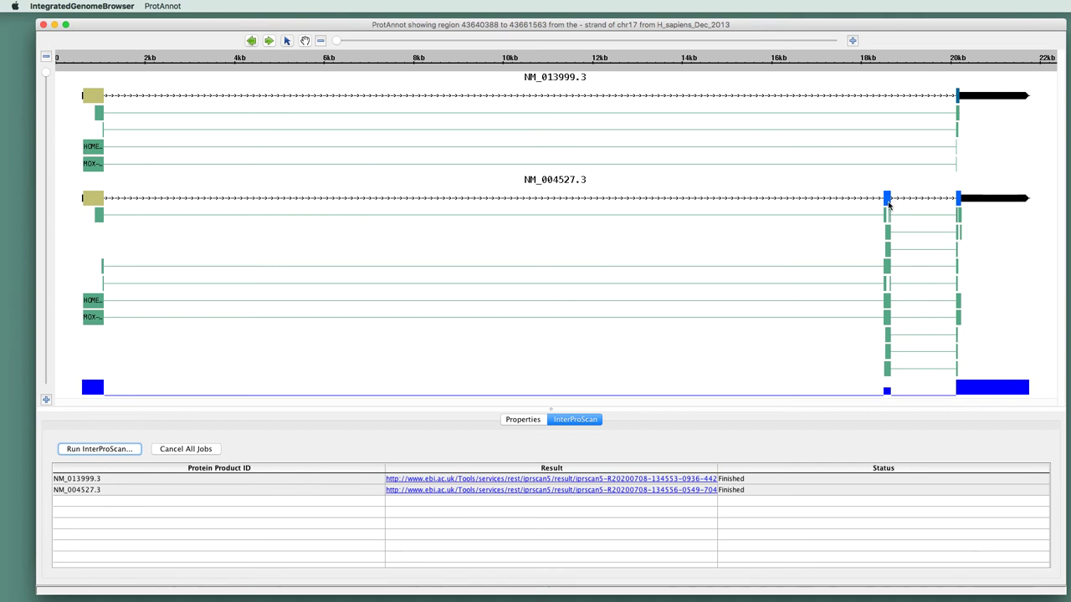
- View details of the NM_004527.3 exon and its SMART Homeobox, Pfam Homeobox and Gene3D matches
click(887, 202)
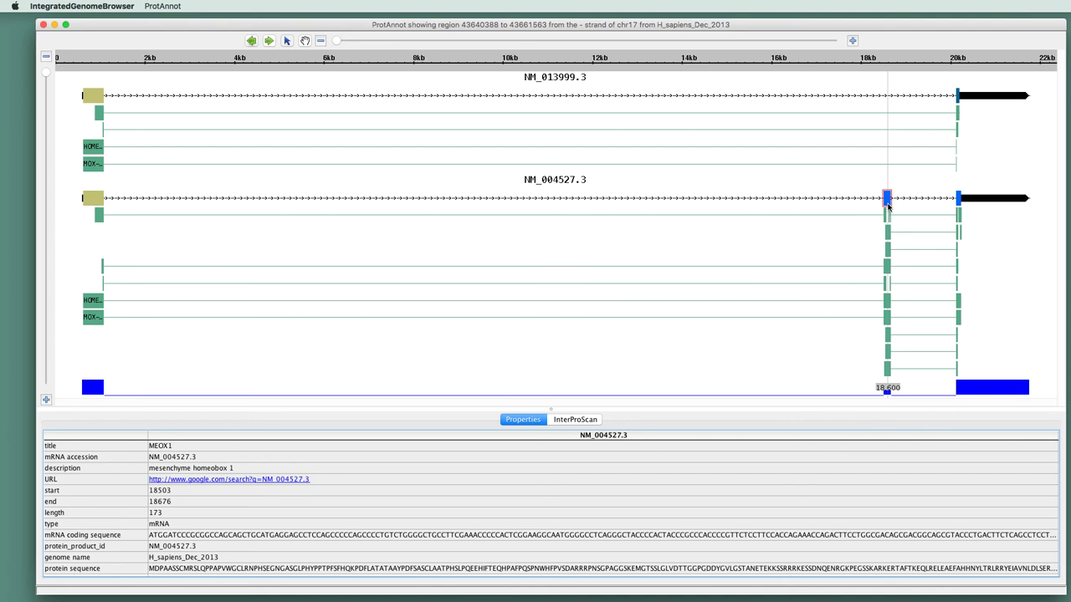
click(904, 231)
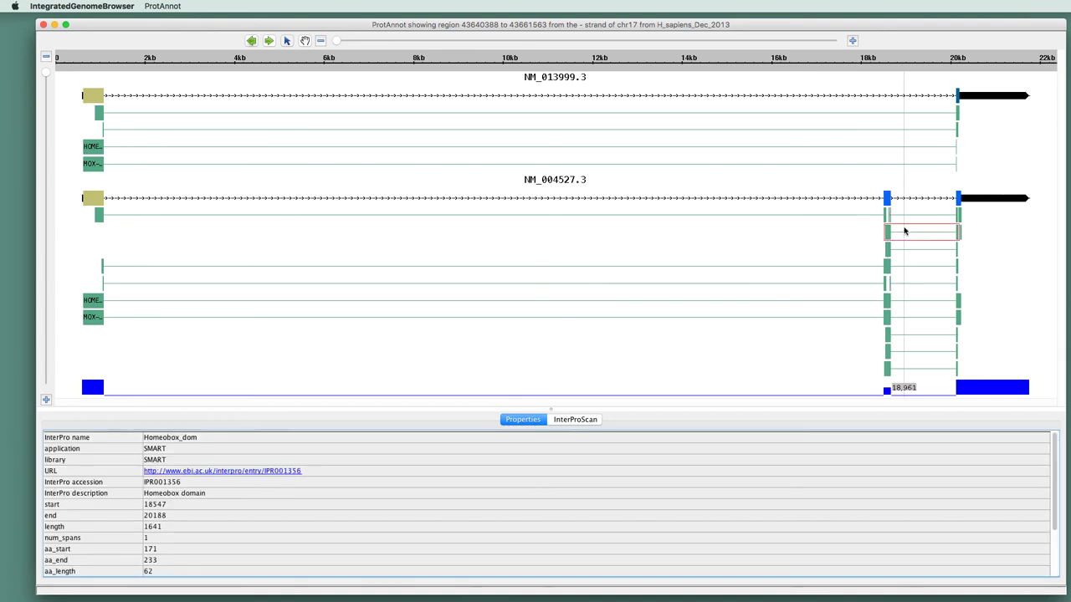
click(907, 249)
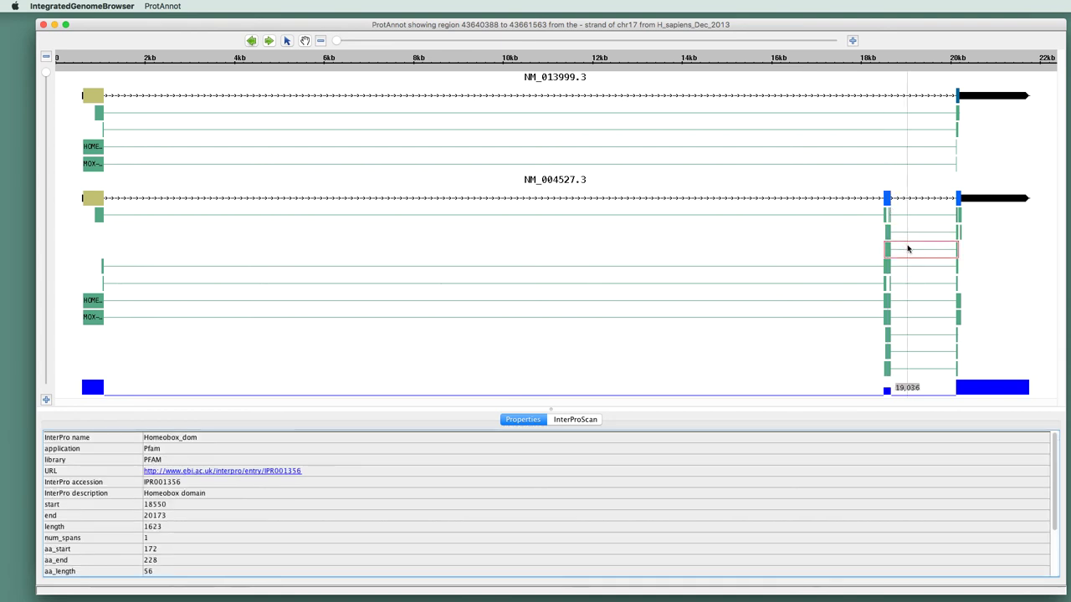
click(901, 268)
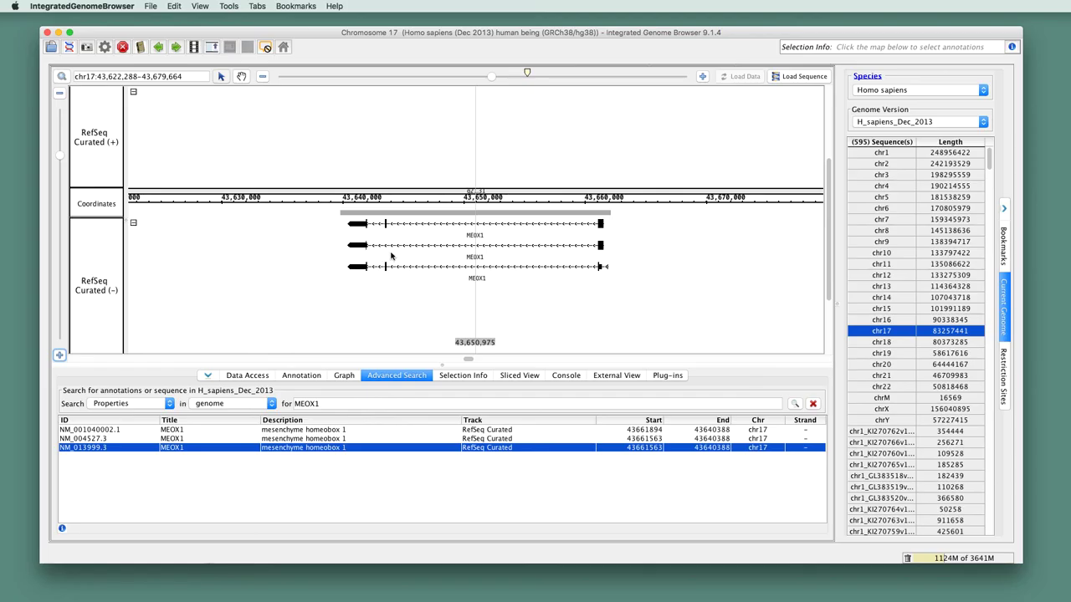
- Select the middle MEOX1 gene model in the RefSeq Curated (-) track on chr17
click(422, 255)
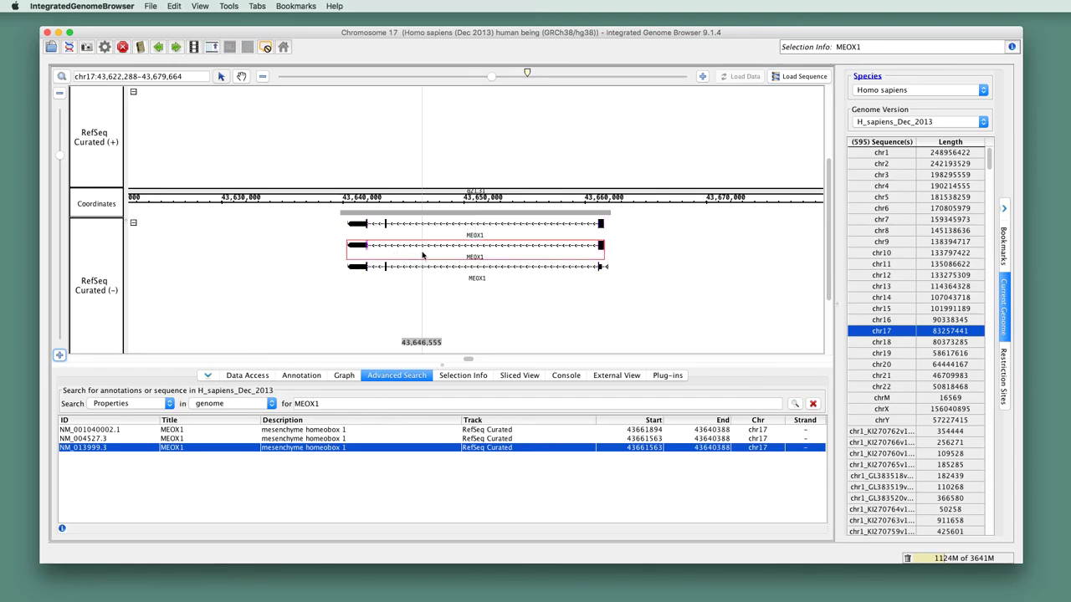